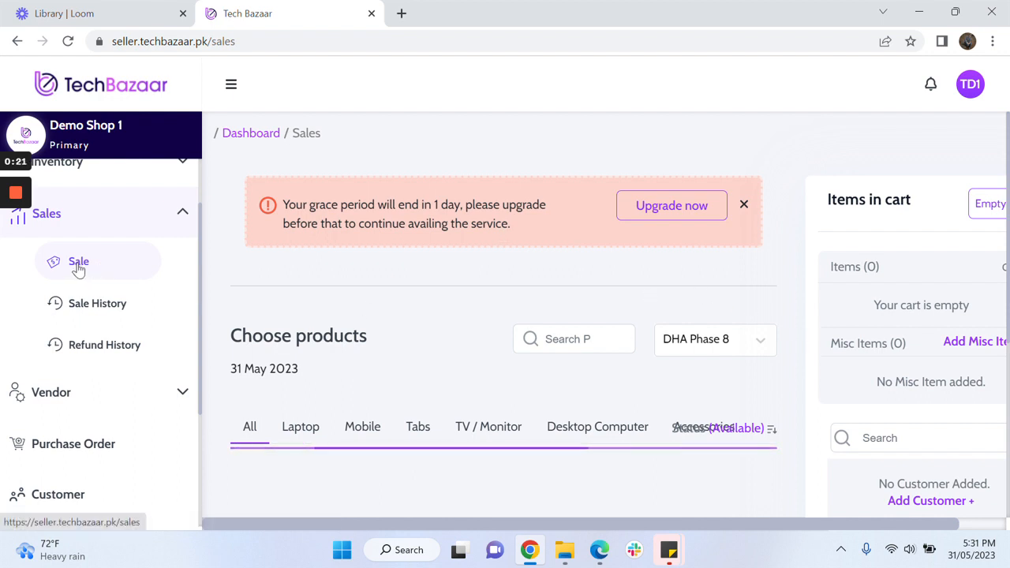
- Search the sale screen's product catalogue for 'hu'
{"action": "left_click", "coordinate": [582, 339]}
{"action": "type", "text": "hu"}
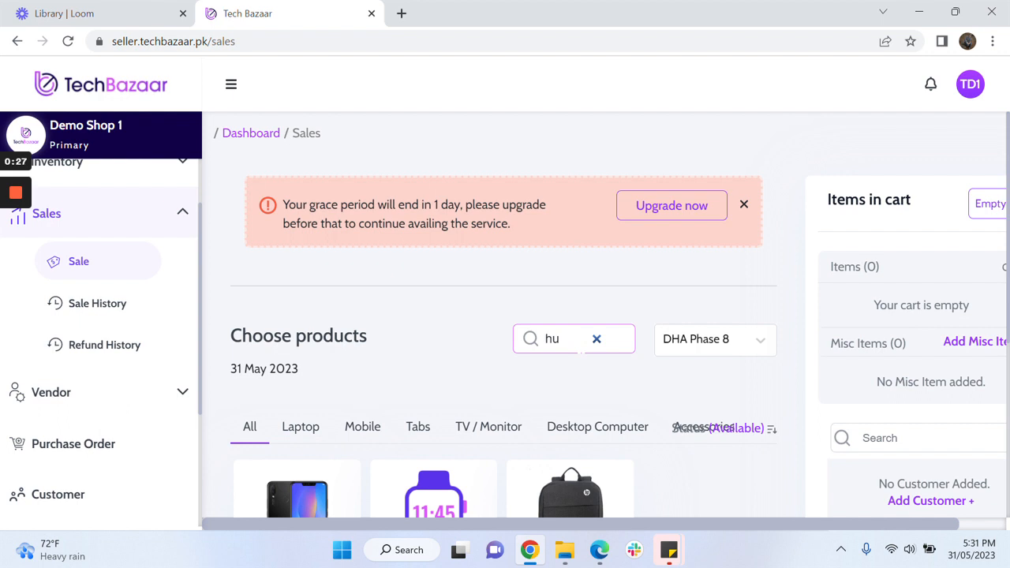
- Add the Huawei Nova 3i 6/128 Black to the cart, then search 'in' and add the MI CHARGER
{"action": "scroll", "coordinate": [1009, 284], "scroll_direction": "down", "scroll_amount": 2}
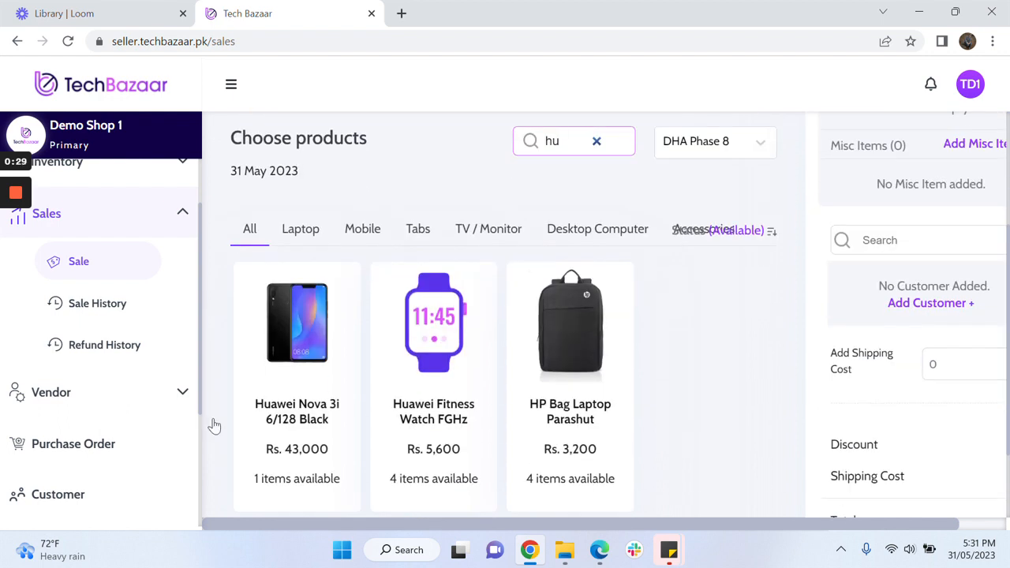
{"action": "left_click", "coordinate": [290, 357]}
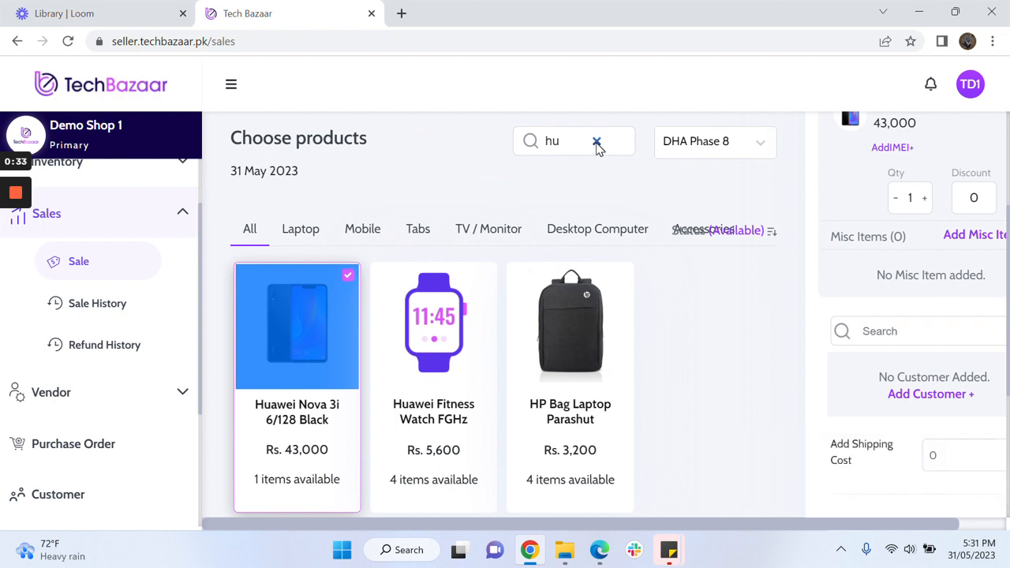
{"action": "left_click", "coordinate": [597, 140]}
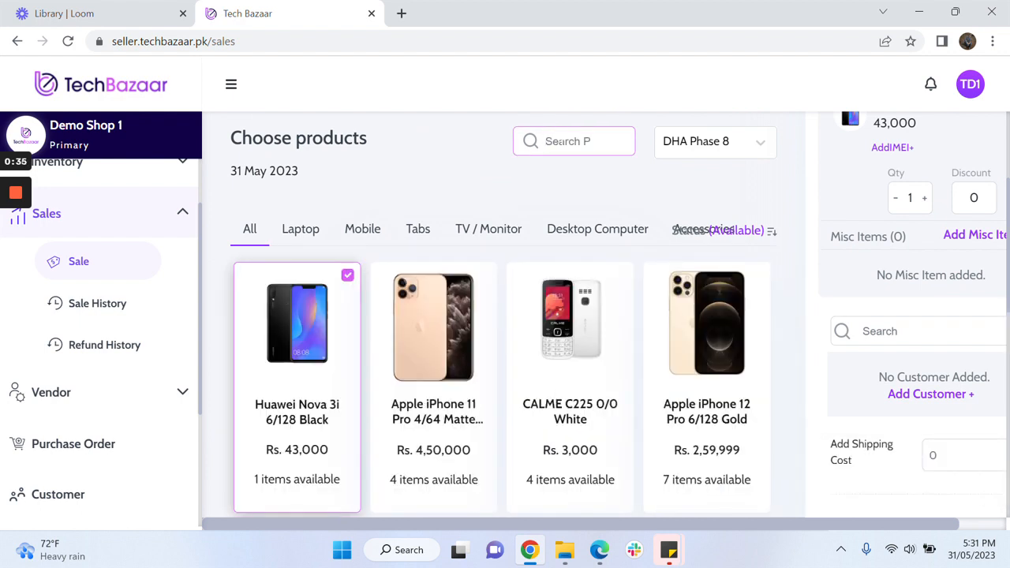
{"action": "type", "text": "in"}
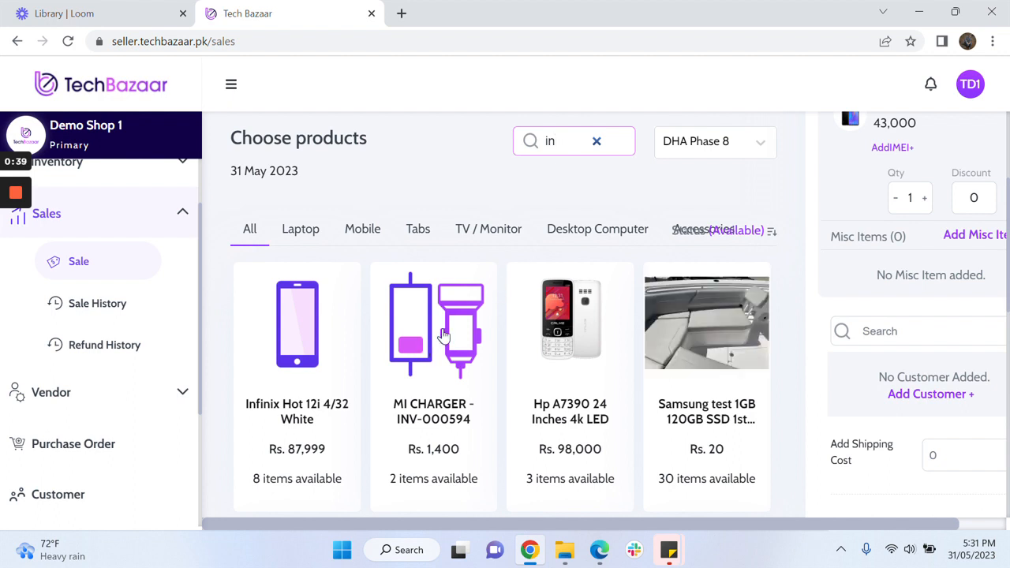
{"action": "left_click", "coordinate": [443, 335]}
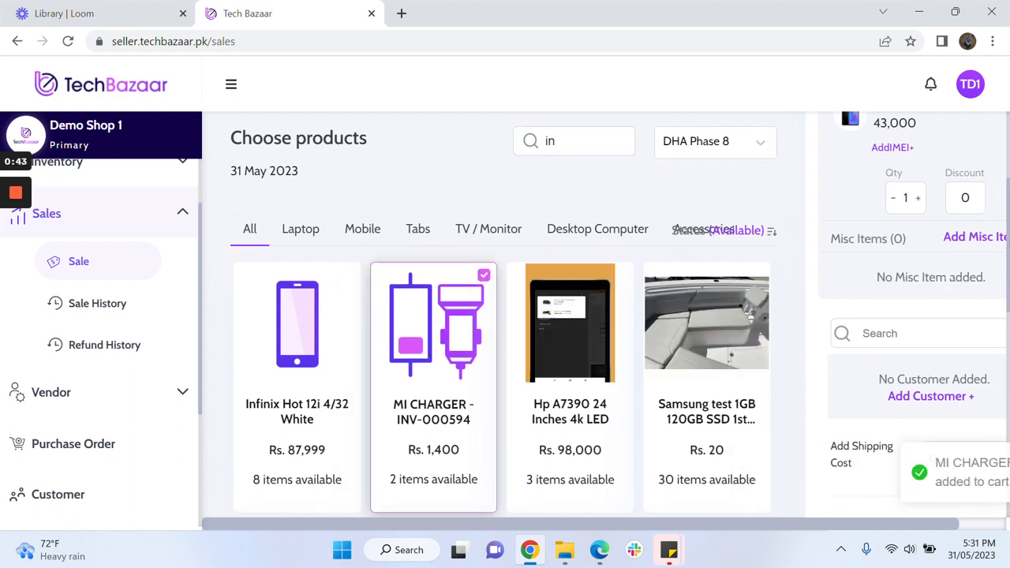
{"action": "scroll", "coordinate": [848, 274], "scroll_direction": "right", "scroll_amount": 1}
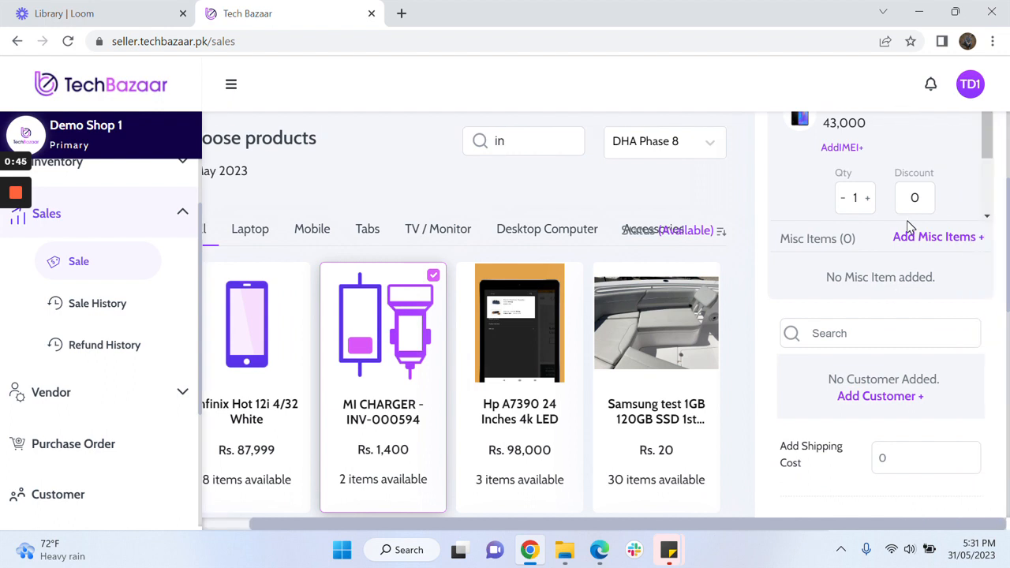
{"action": "scroll", "coordinate": [909, 225], "scroll_direction": "up", "scroll_amount": 1}
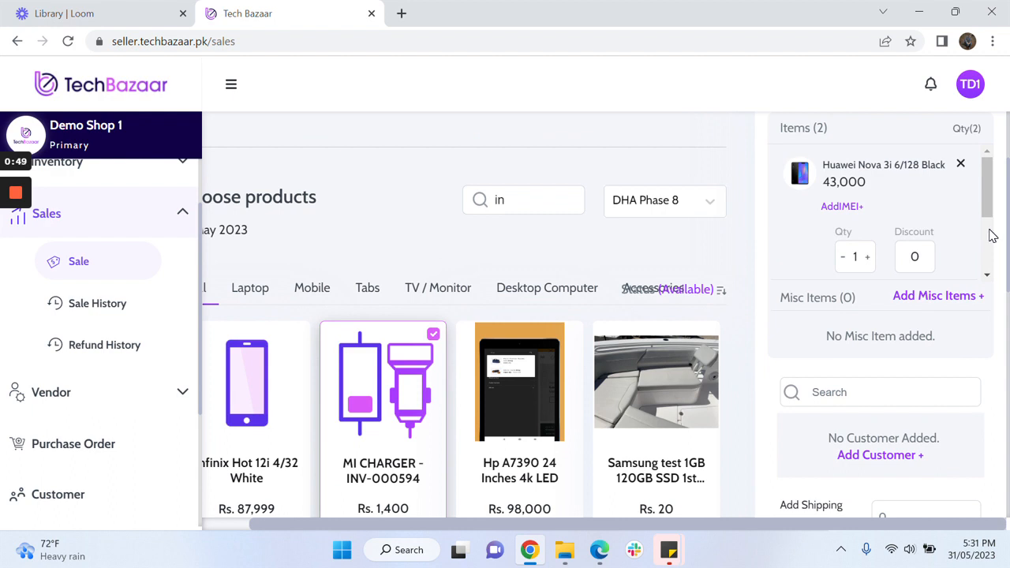
{"action": "scroll", "coordinate": [990, 233], "scroll_direction": "down", "scroll_amount": 2}
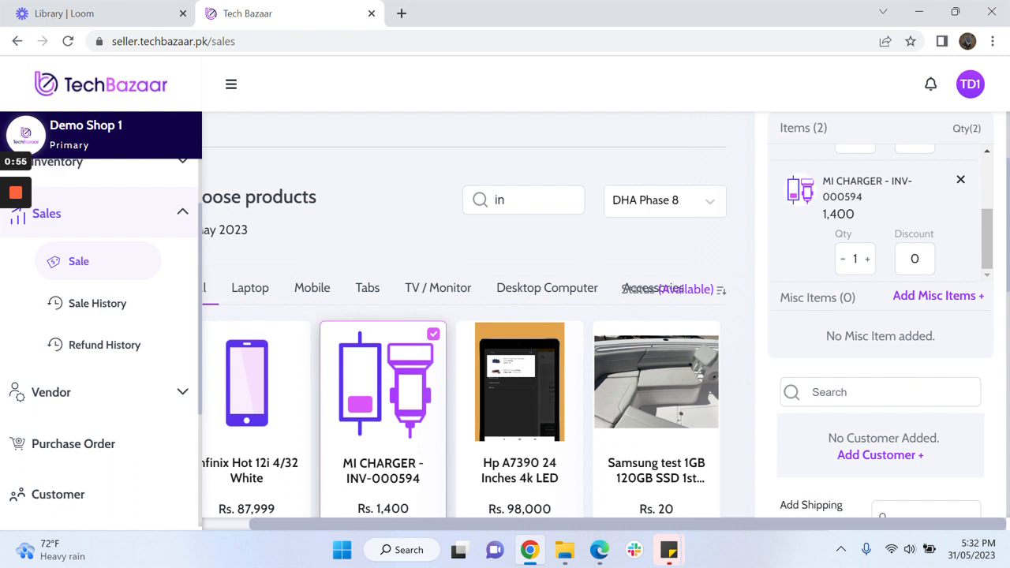
- Attach the customer found by a name search and proceed to payment for the 44,400 total
{"action": "left_click", "coordinate": [867, 392]}
{"action": "type", "text": "umar"}
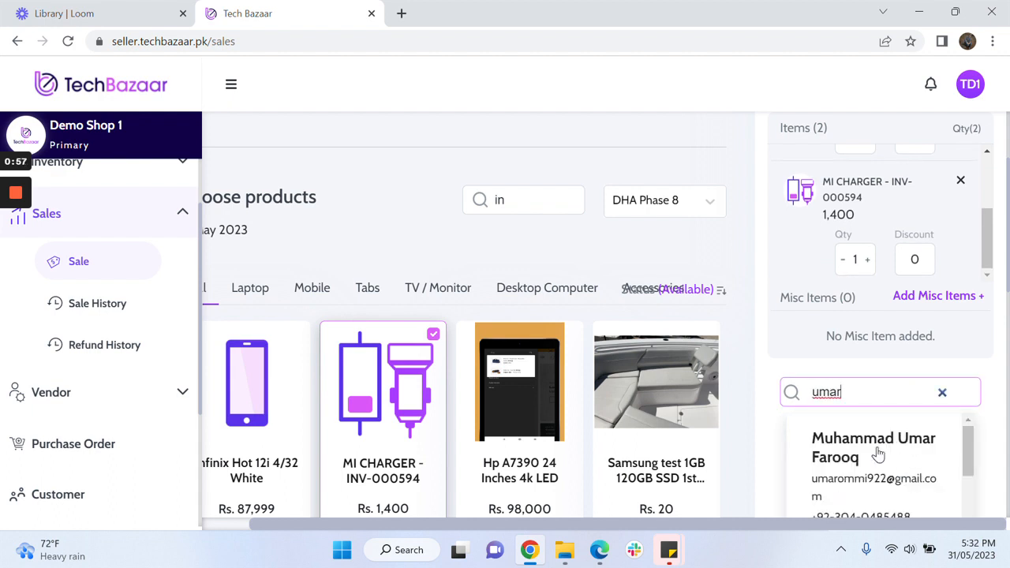
{"action": "left_click", "coordinate": [875, 451]}
{"action": "scroll", "coordinate": [880, 452], "scroll_direction": "down", "scroll_amount": 5}
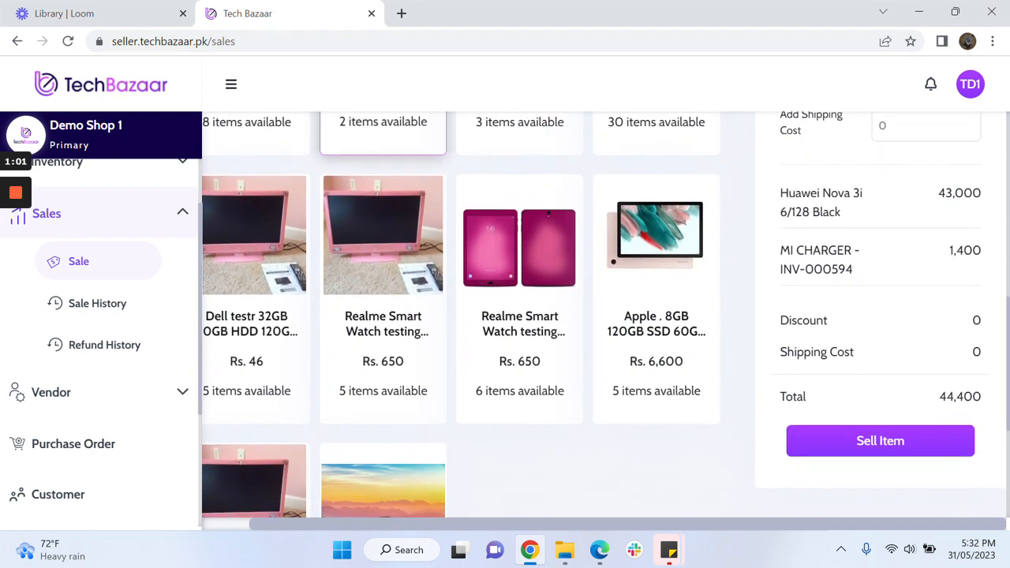
{"action": "left_click", "coordinate": [894, 446]}
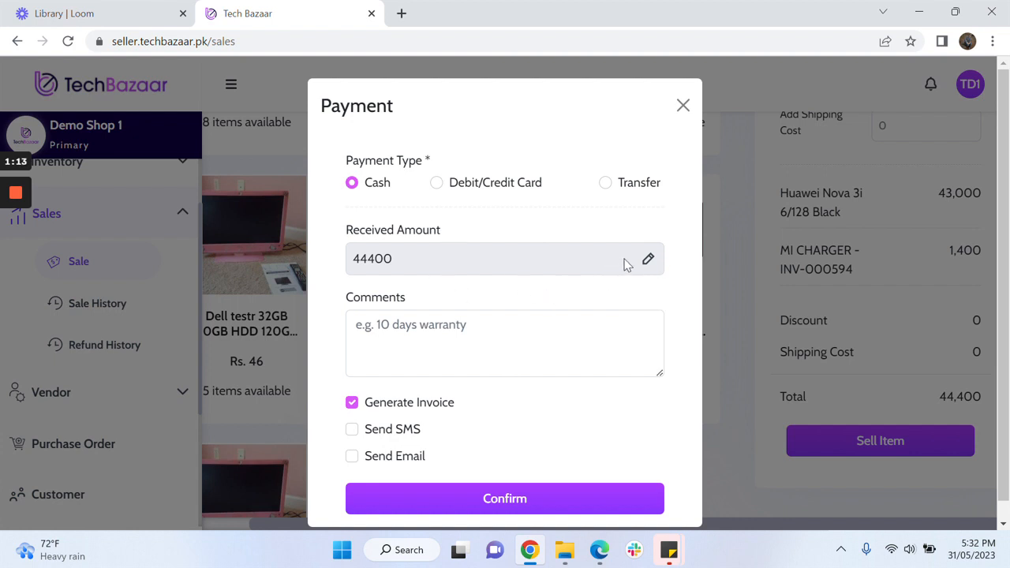
- Change the received cash amount to 20000, turn on Send SMS, and confirm the sale
{"action": "left_click", "coordinate": [648, 262]}
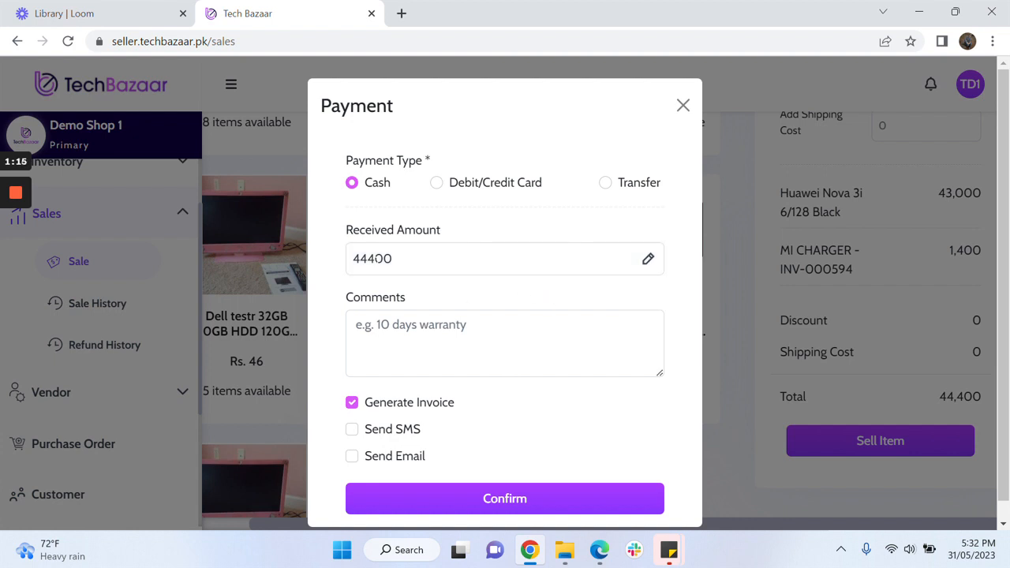
{"action": "key", "text": "BackSpace"}
{"action": "key", "text": "BackSpace"}
{"action": "key", "text": "BackSpace"}
{"action": "key", "text": "BackSpace"}
{"action": "key", "text": "BackSpace"}
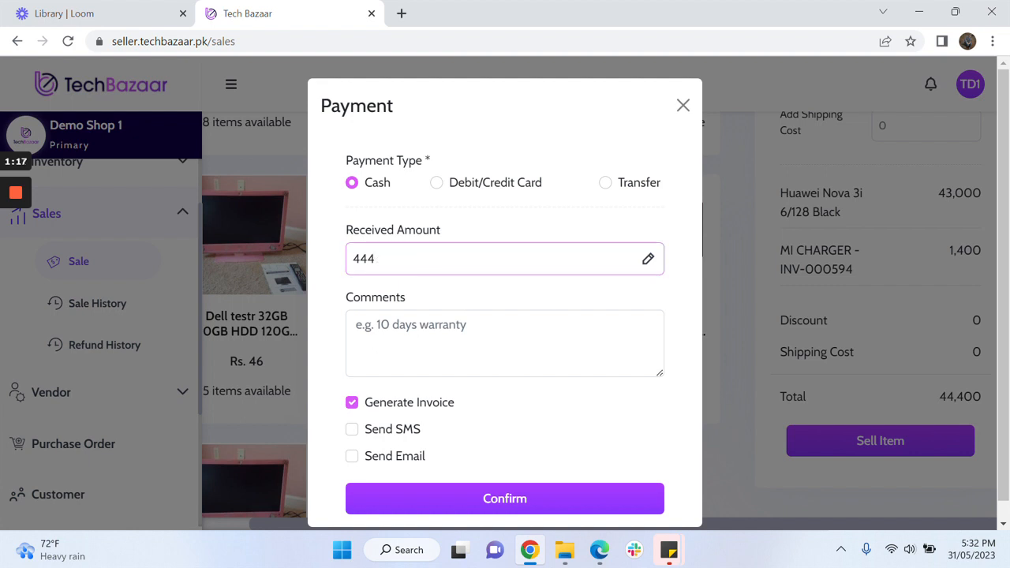
{"action": "type", "text": "20000"}
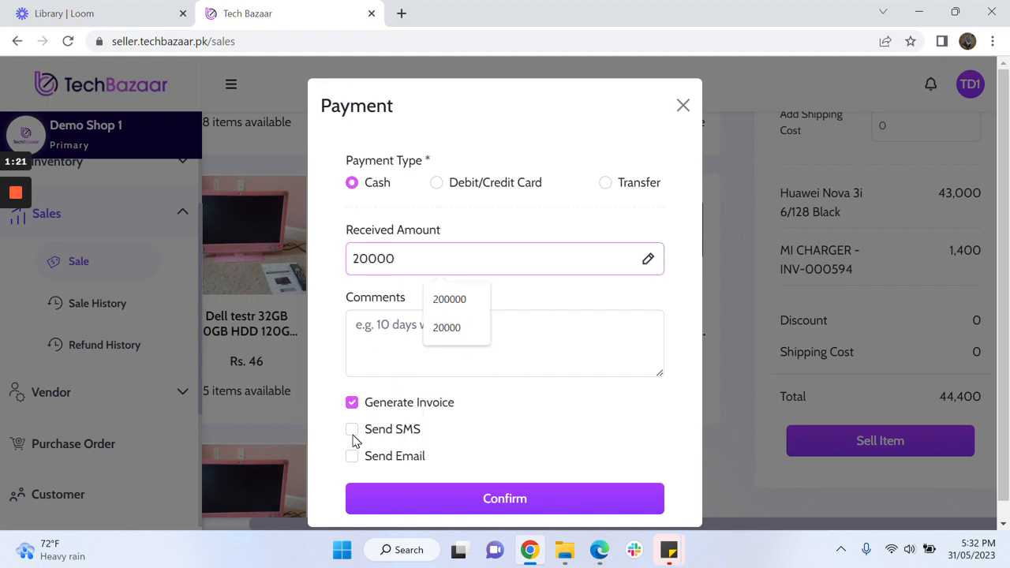
{"action": "left_click", "coordinate": [352, 433]}
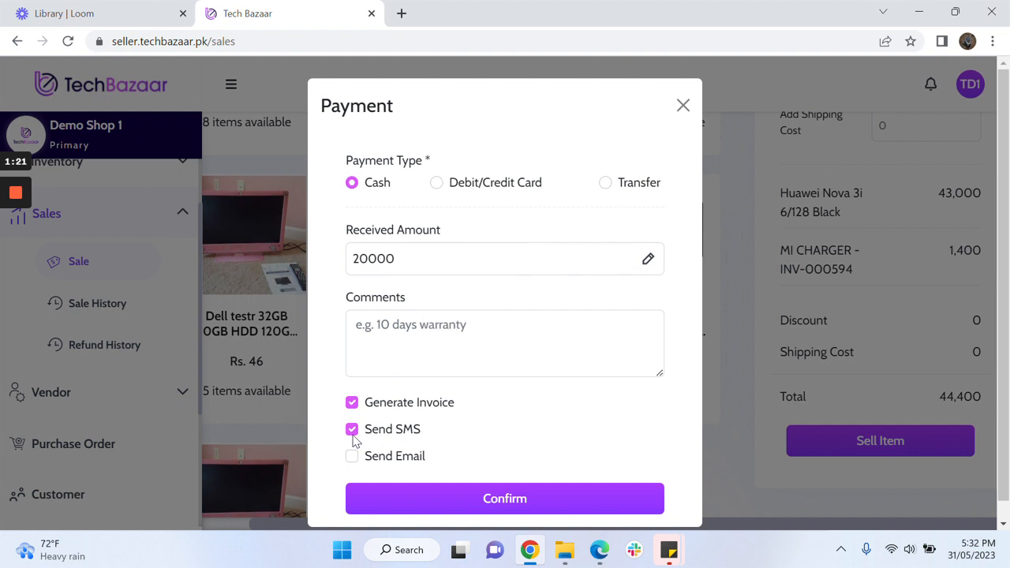
{"action": "left_click", "coordinate": [519, 502]}
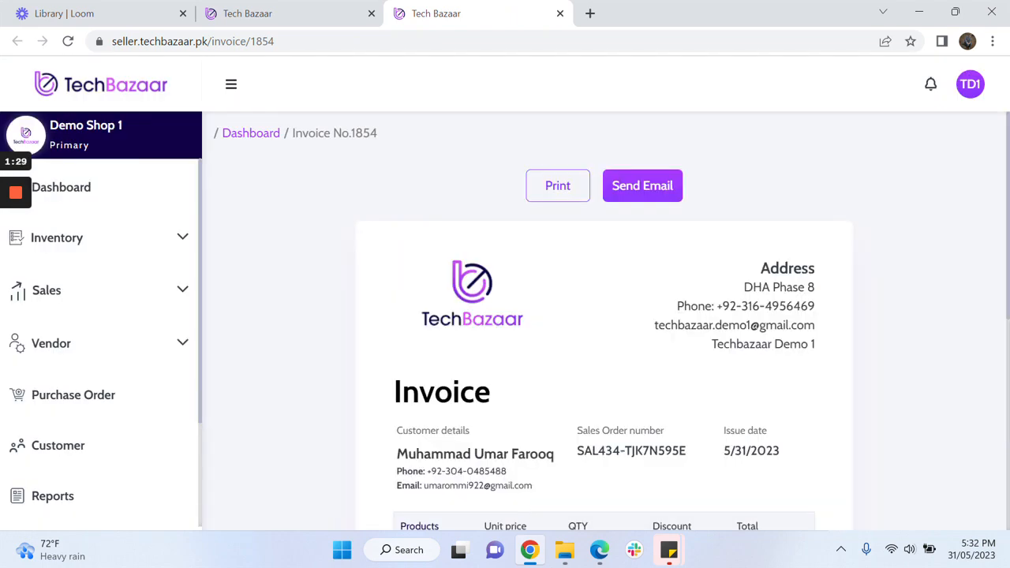
- Scroll the invoice to check the 24,400 Total Due, then go back to Sales
{"action": "scroll", "coordinate": [604, 355], "scroll_direction": "down", "scroll_amount": 4}
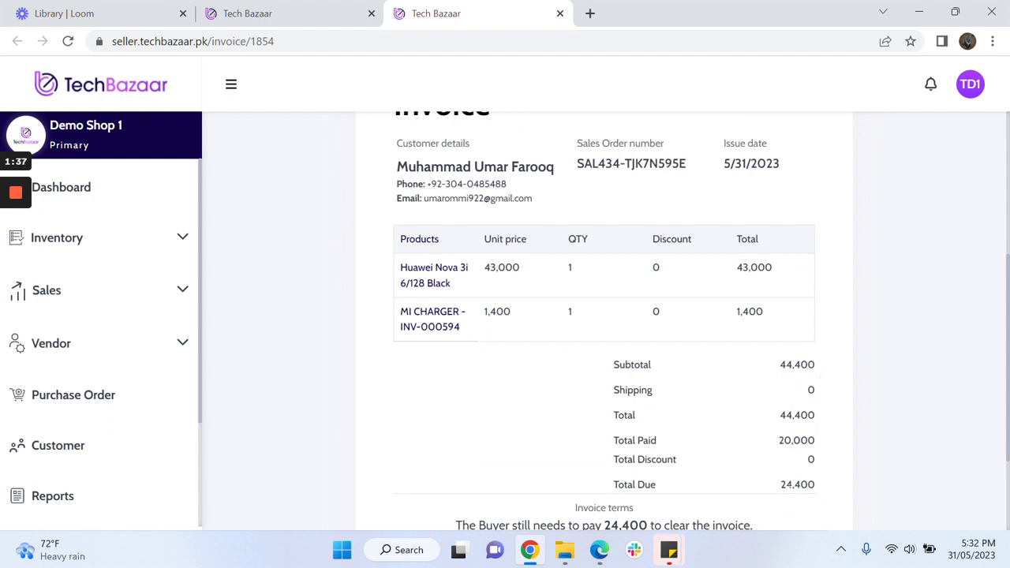
{"action": "scroll", "coordinate": [789, 473], "scroll_direction": "down", "scroll_amount": 1}
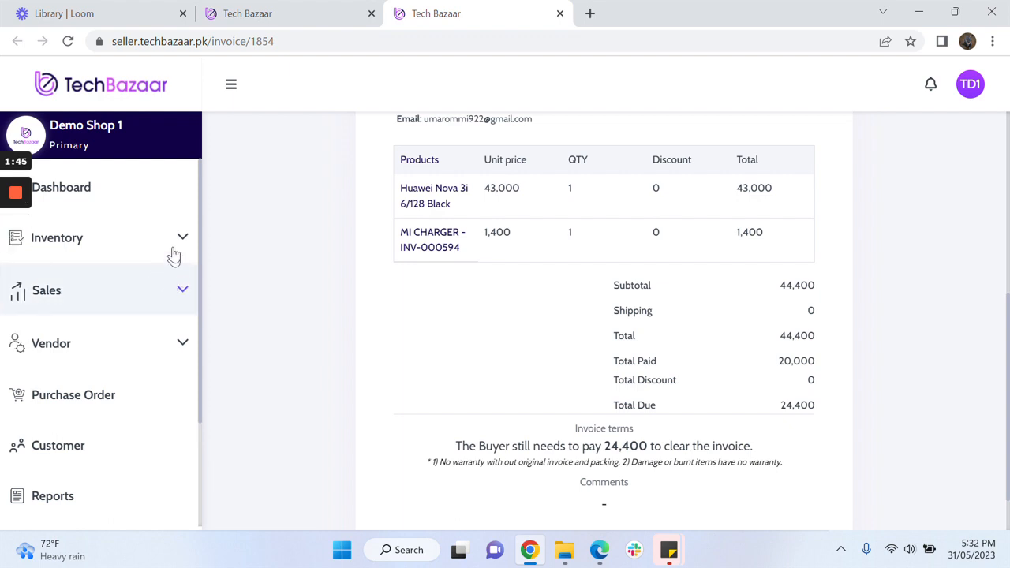
{"action": "left_click", "coordinate": [163, 289]}
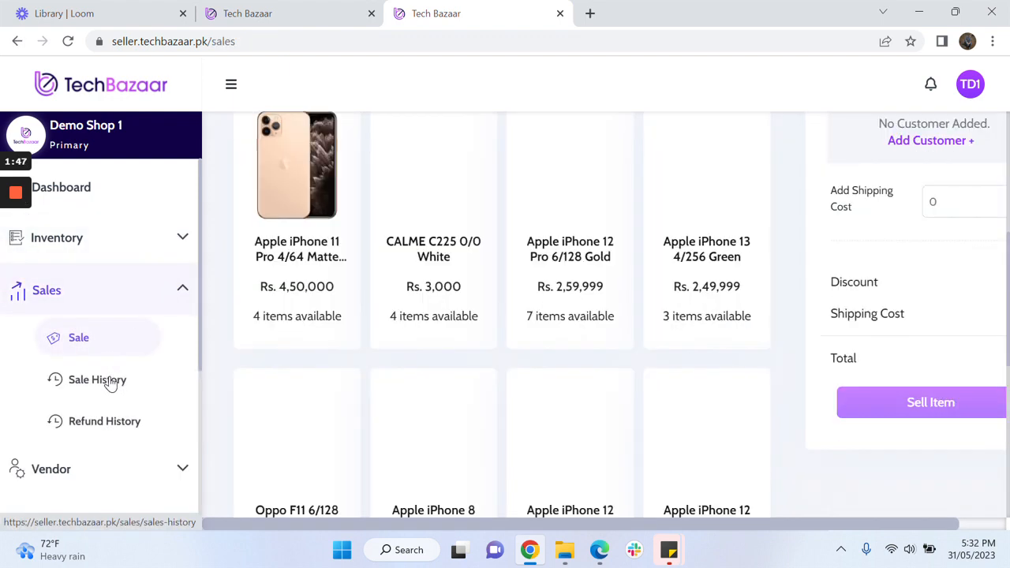
- Filter Sale History by the customer's name and scroll to the pending sale's Actions column
{"action": "left_click", "coordinate": [106, 380]}
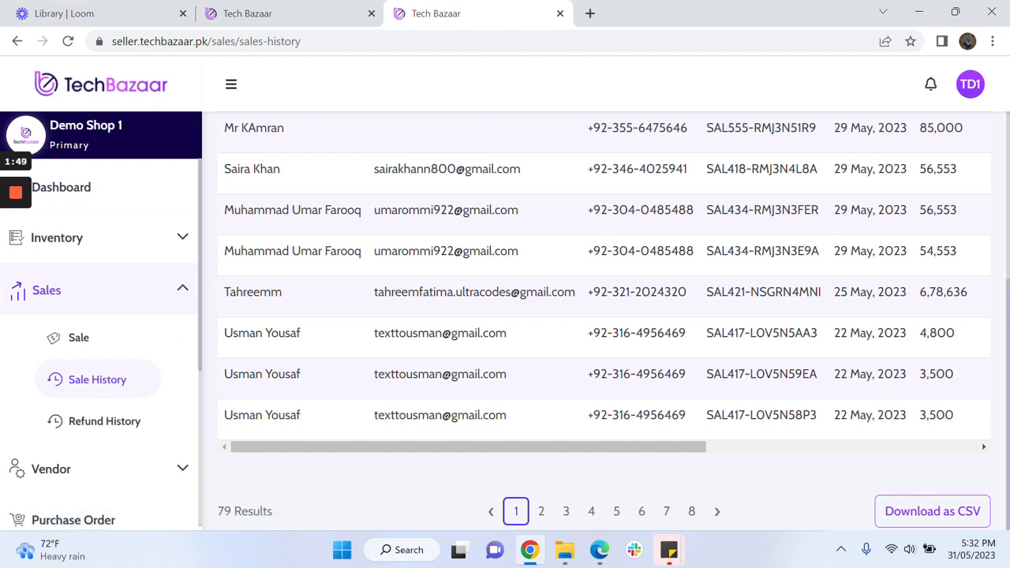
{"action": "scroll", "coordinate": [836, 226], "scroll_direction": "up", "scroll_amount": 3}
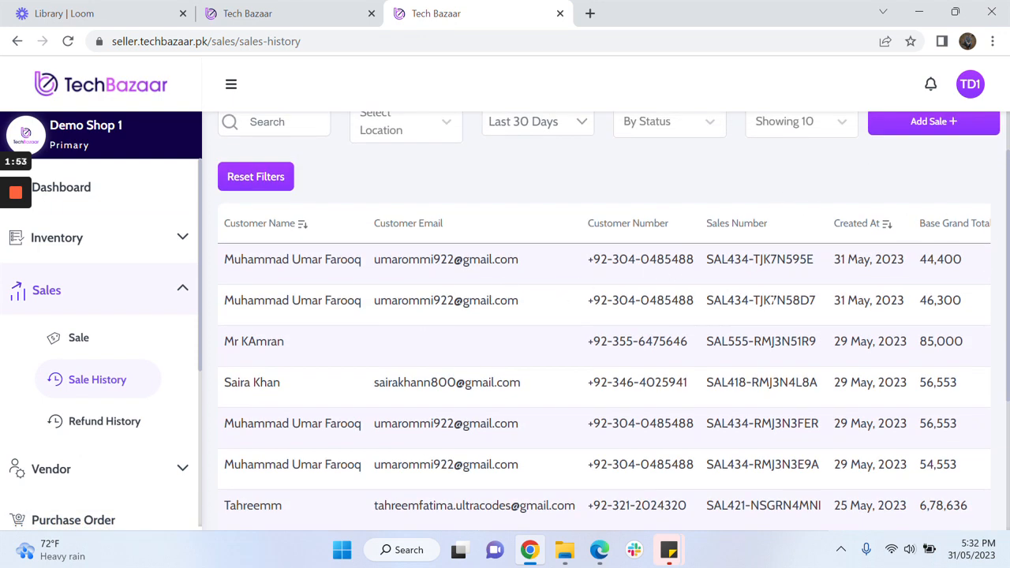
{"action": "scroll", "coordinate": [604, 366], "scroll_direction": "right", "scroll_amount": 3}
{"action": "scroll", "coordinate": [604, 365], "scroll_direction": "right", "scroll_amount": 1}
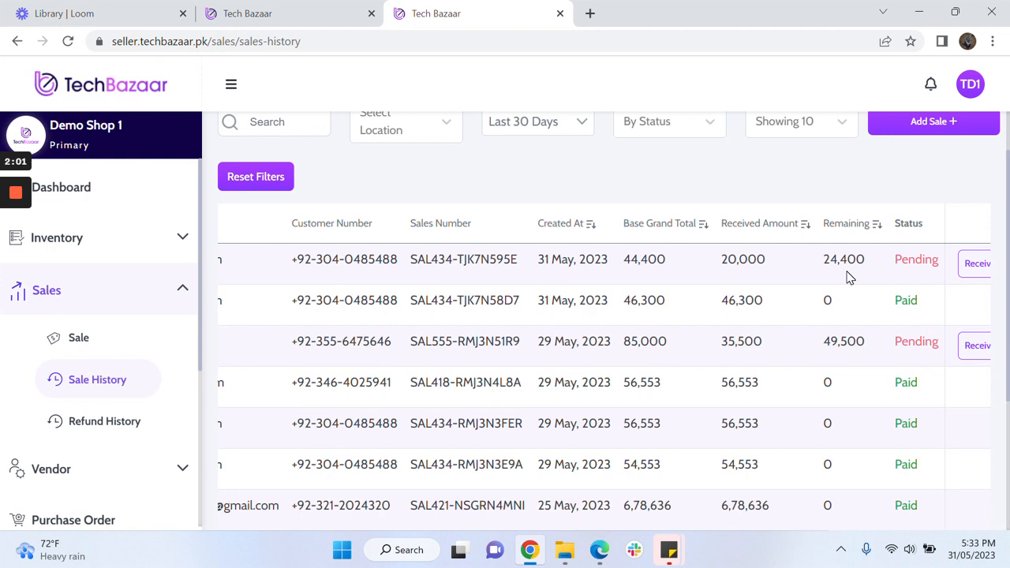
{"action": "scroll", "coordinate": [485, 208], "scroll_direction": "up", "scroll_amount": 1}
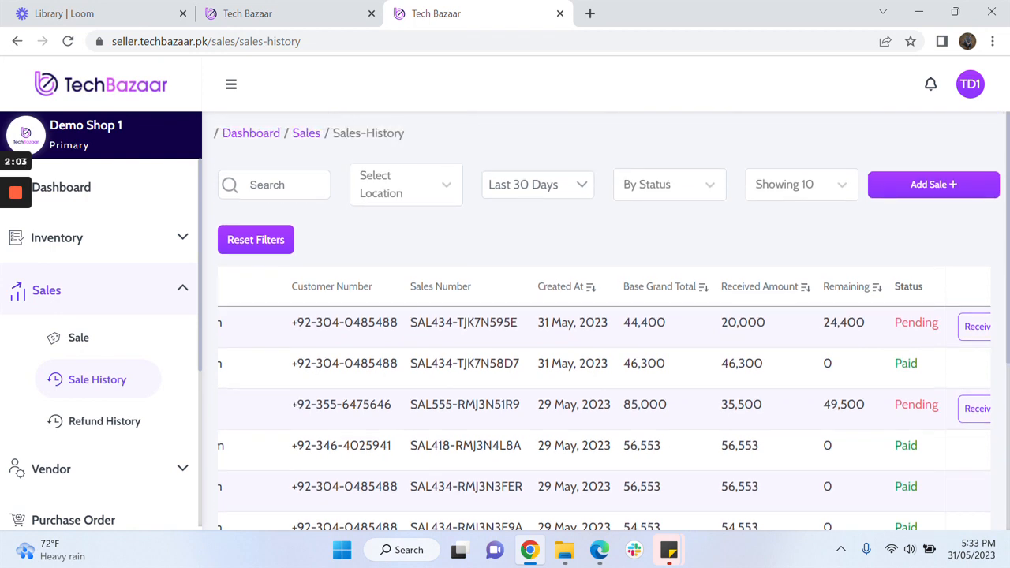
{"action": "type", "text": "umar"}
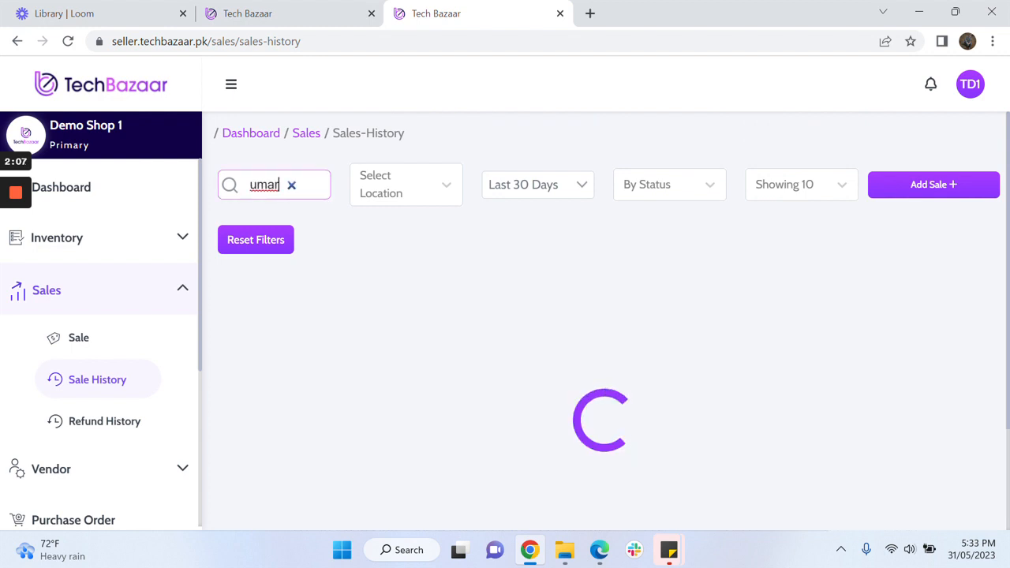
{"action": "scroll", "coordinate": [789, 382], "scroll_direction": "right", "scroll_amount": 8}
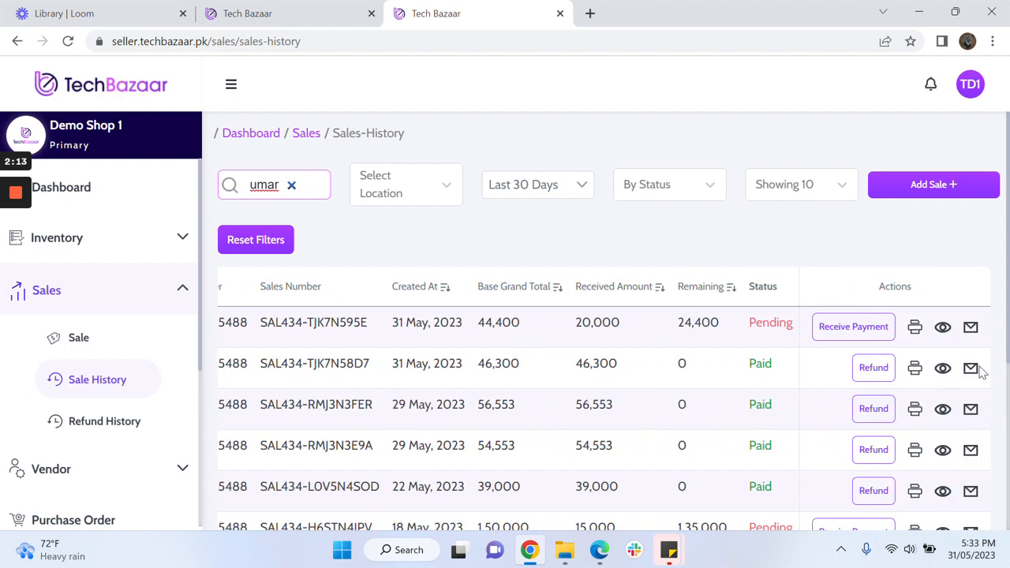
- Receive 12000 against the pending 24,400 sale by Debit/Credit Card with Generate Invoice ticked
{"action": "left_click", "coordinate": [853, 327]}
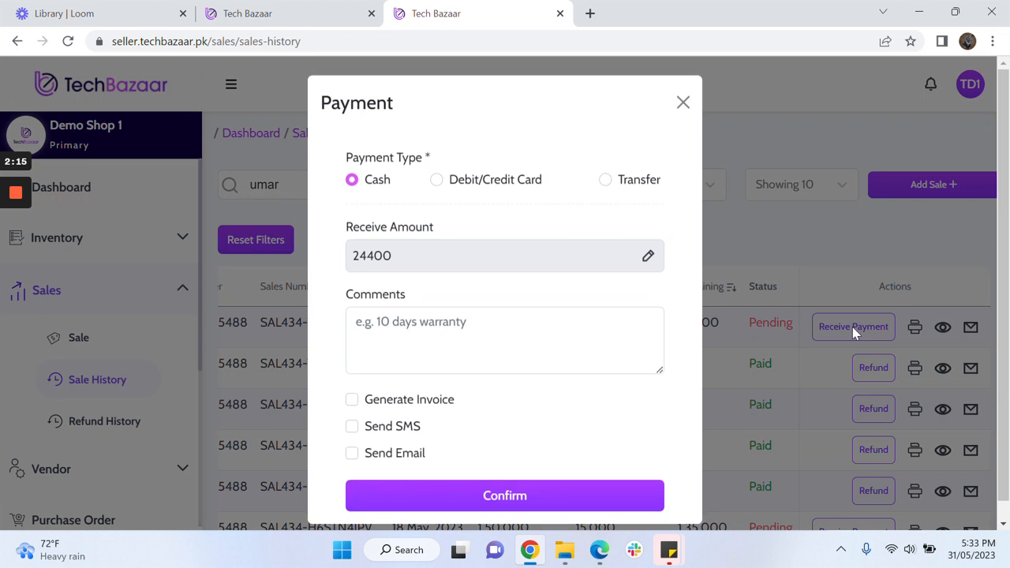
{"action": "left_click", "coordinate": [647, 265]}
{"action": "left_click", "coordinate": [442, 261]}
{"action": "key", "text": "BackSpace"}
{"action": "key", "text": "BackSpace"}
{"action": "key", "text": "BackSpace"}
{"action": "key", "text": "BackSpace"}
{"action": "key", "text": "BackSpace"}
{"action": "type", "text": "12000"}
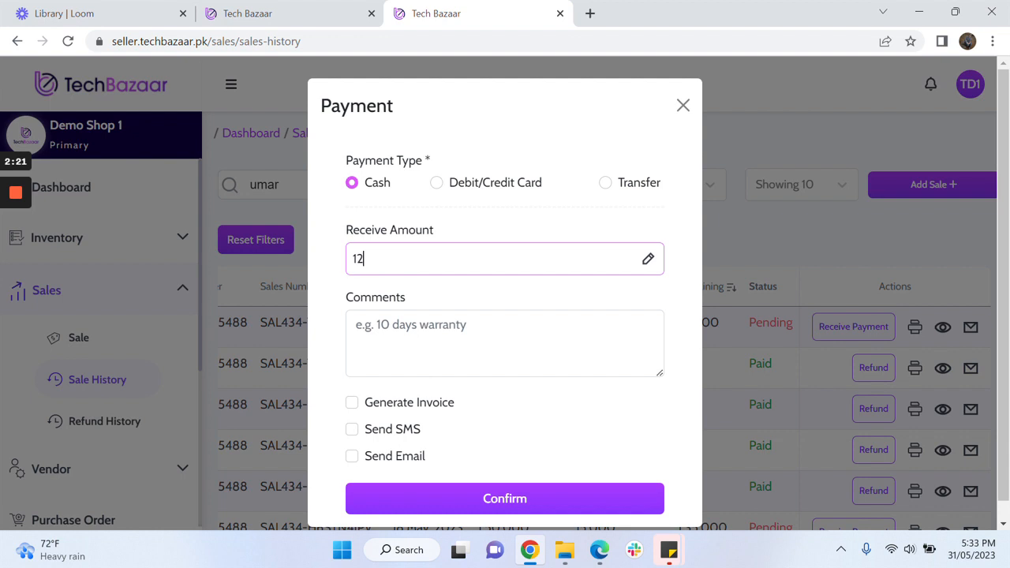
{"action": "left_click", "coordinate": [353, 403]}
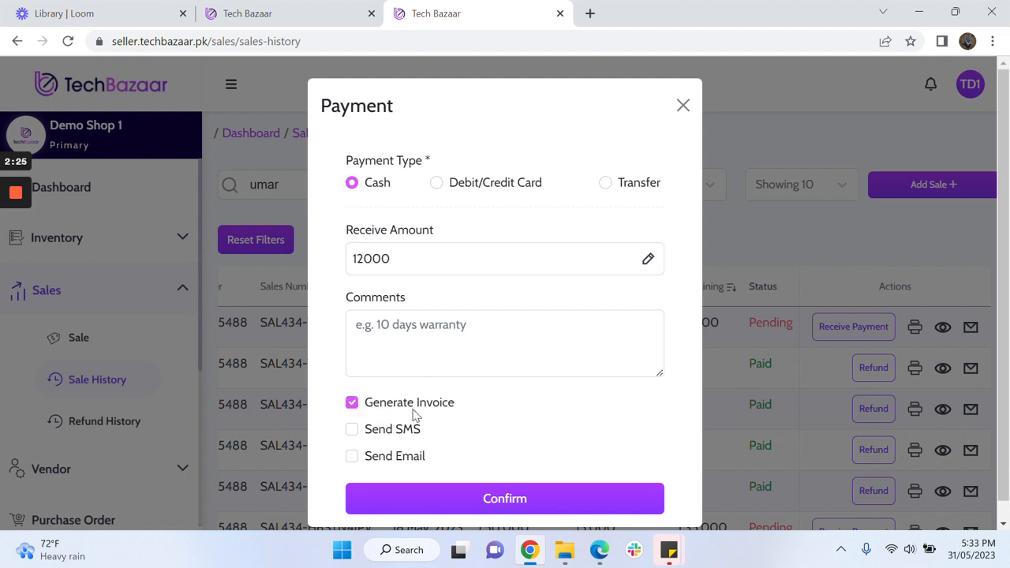
{"action": "left_click", "coordinate": [437, 184]}
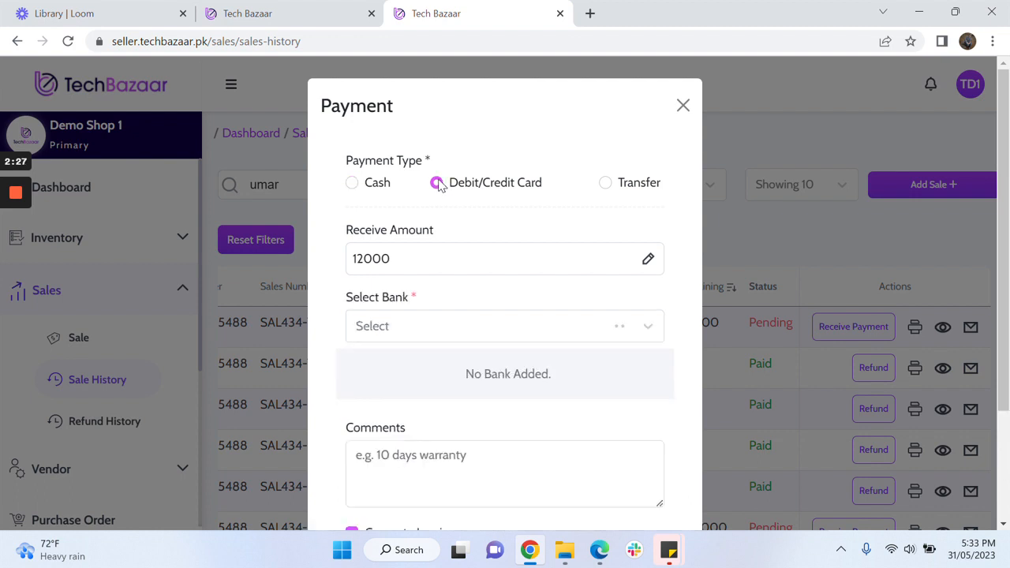
- Choose Habib Bank Limited, note the transaction ID in Comments, enable Send SMS, and confirm
{"action": "left_click", "coordinate": [552, 327]}
{"action": "left_click", "coordinate": [553, 331]}
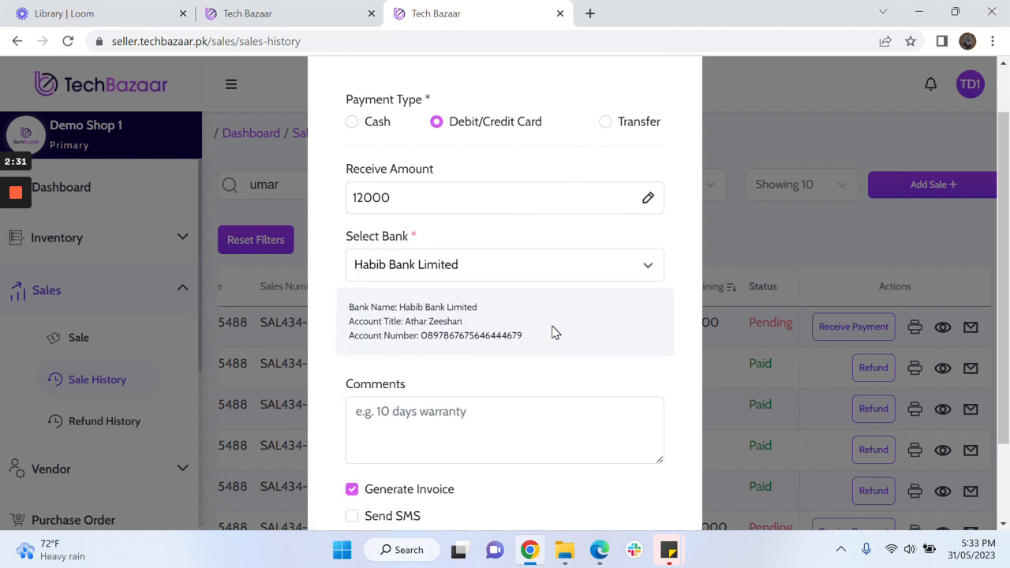
{"action": "scroll", "coordinate": [552, 331], "scroll_direction": "down", "scroll_amount": 2}
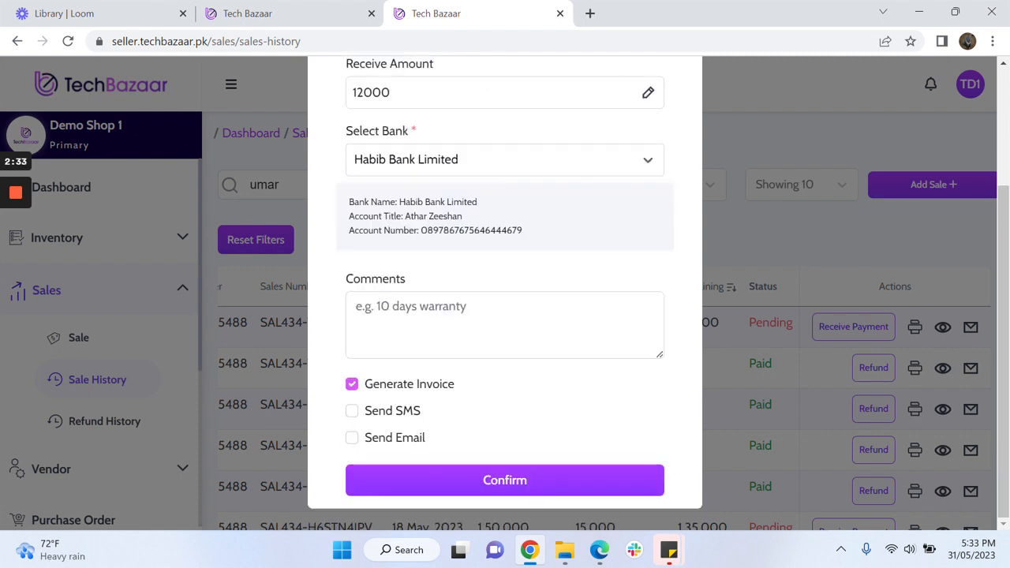
{"action": "left_click", "coordinate": [505, 323]}
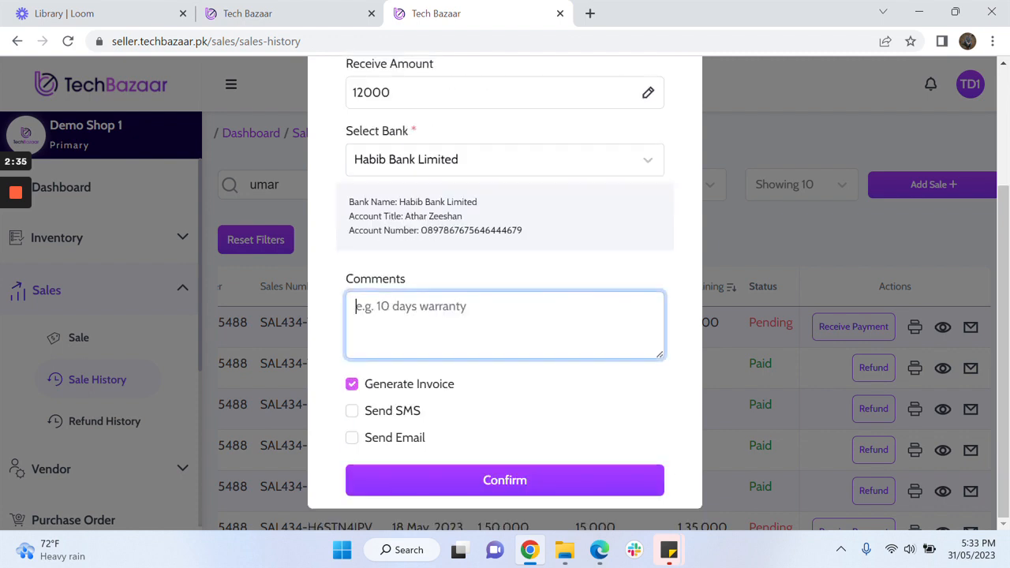
{"action": "type", "text": "T"}
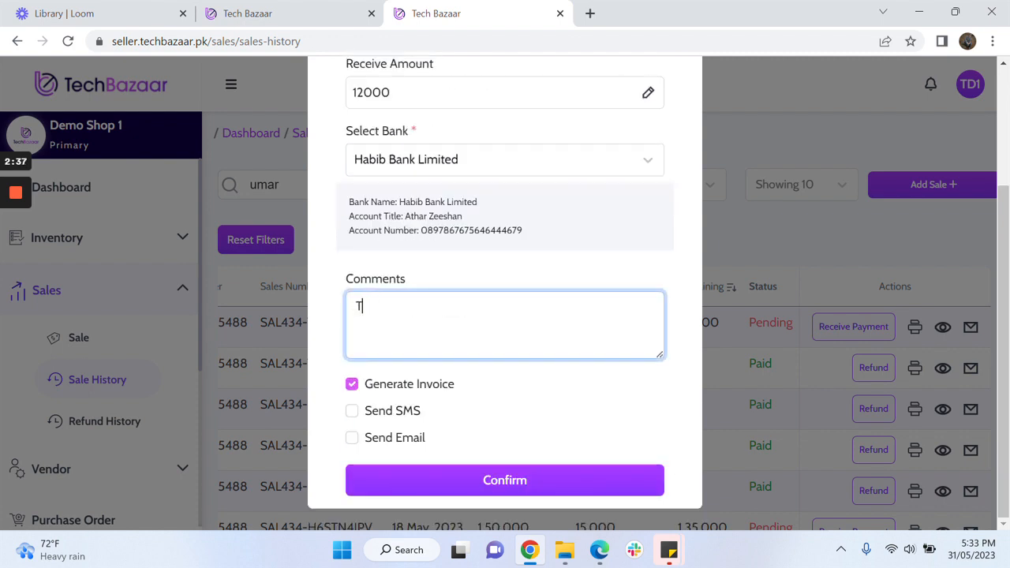
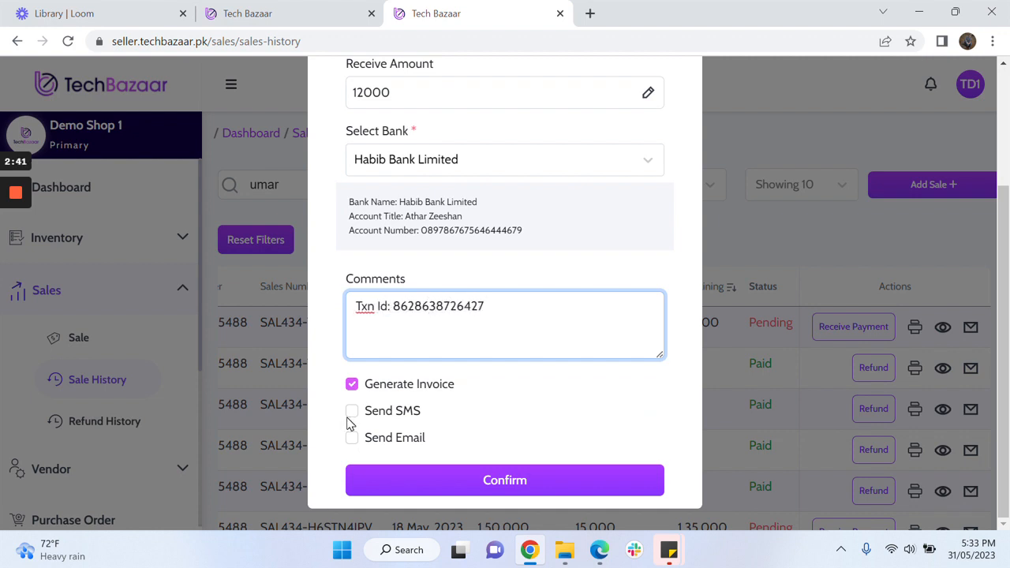
{"action": "left_click", "coordinate": [351, 423]}
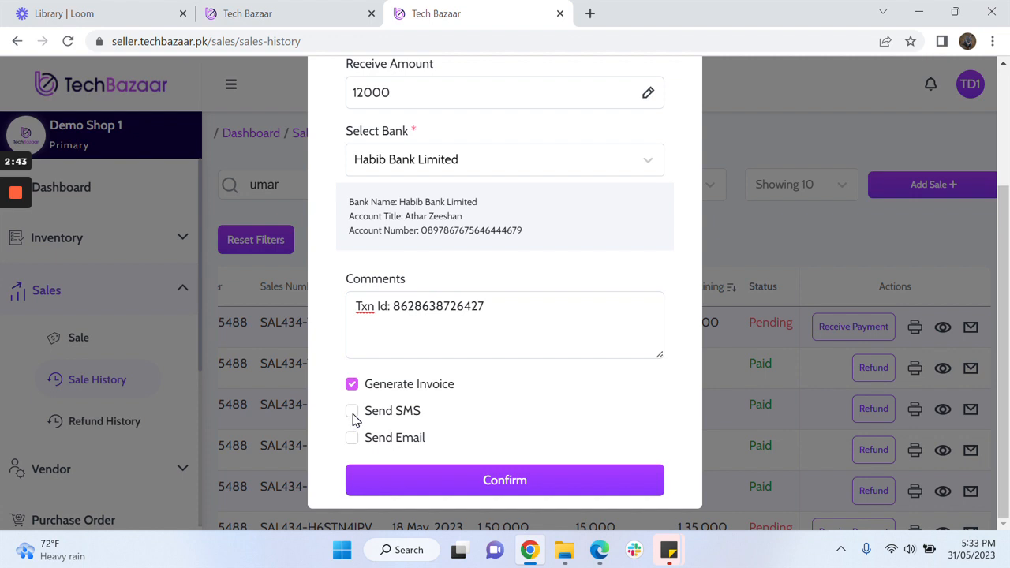
{"action": "left_click", "coordinate": [352, 412]}
{"action": "left_click", "coordinate": [490, 481]}
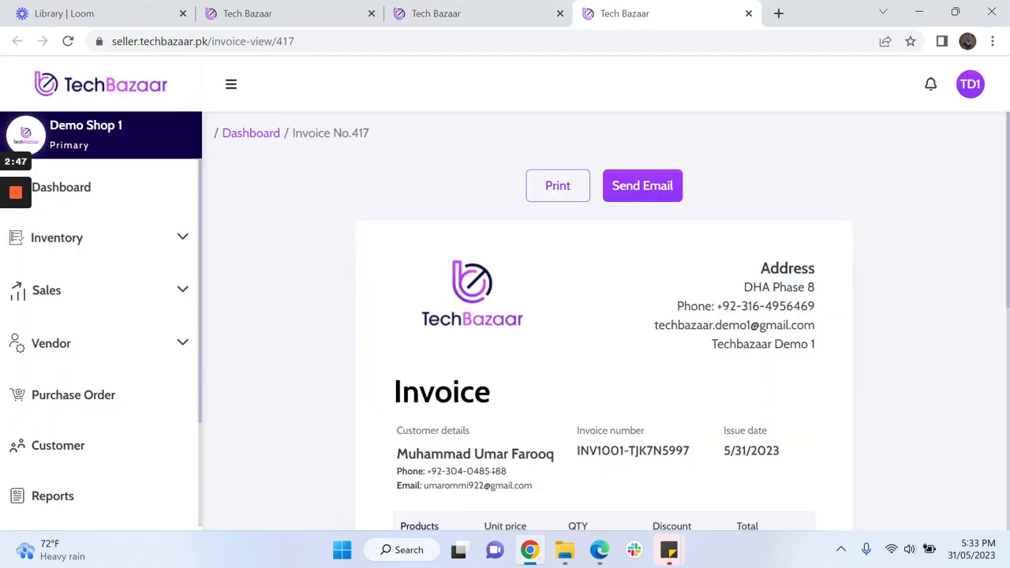
- Check invoice 417's totals (32,000 received, 12,400 due), then switch to the Customer list
{"action": "scroll", "coordinate": [918, 413], "scroll_direction": "down", "scroll_amount": 4}
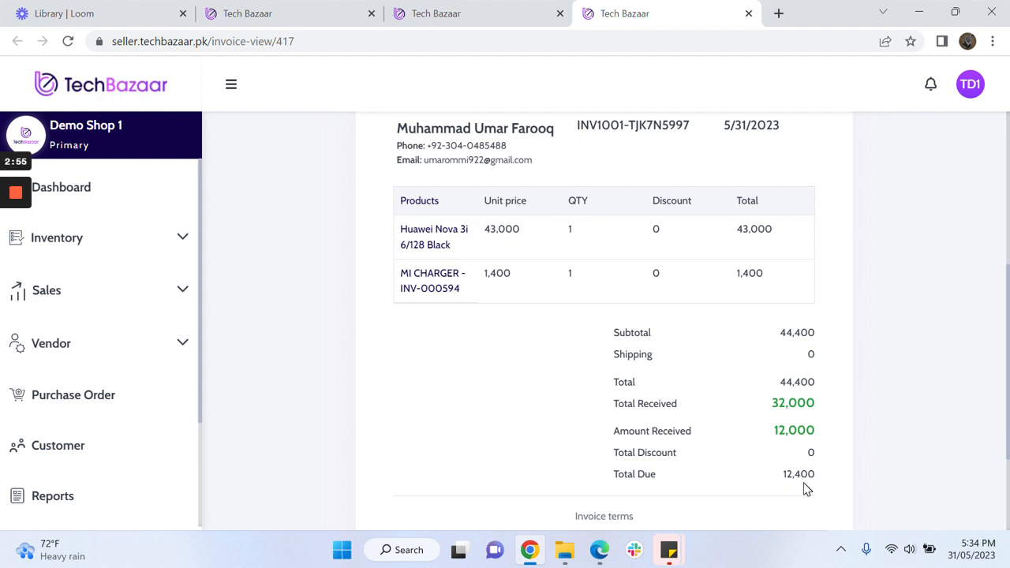
{"action": "left_click", "coordinate": [490, 6]}
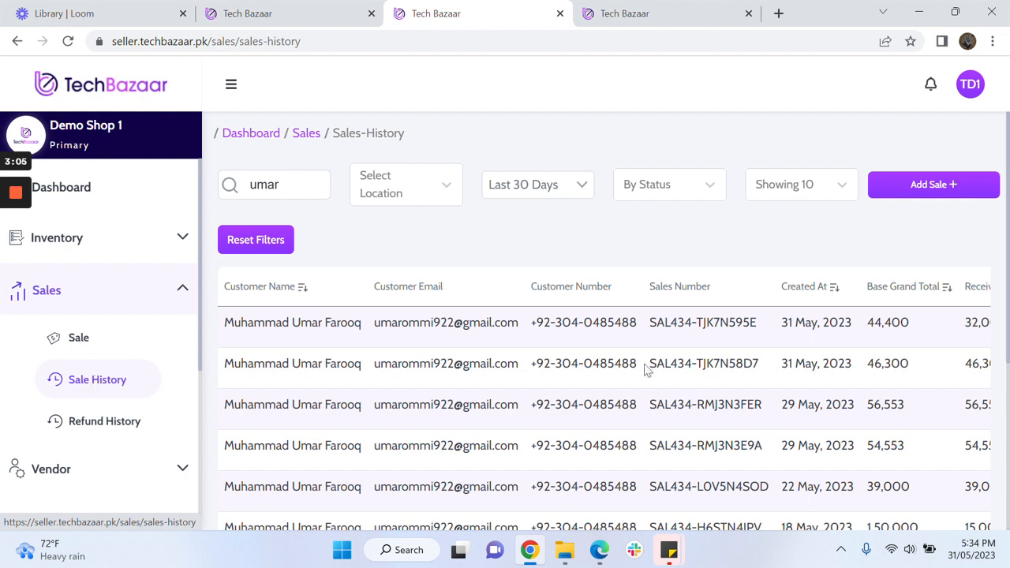
{"action": "scroll", "coordinate": [101, 355], "scroll_direction": "down", "scroll_amount": 2}
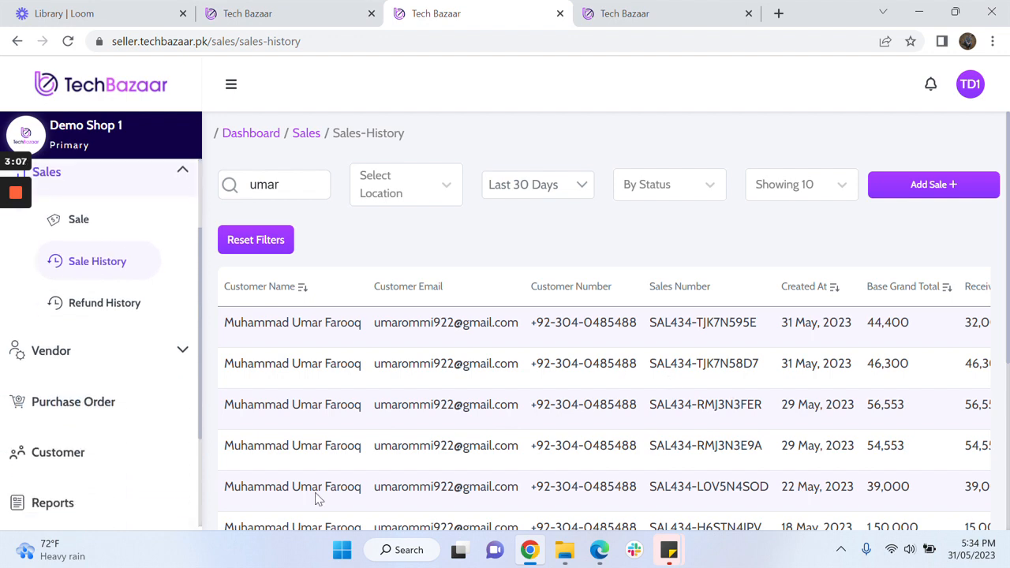
{"action": "left_click", "coordinate": [146, 460]}
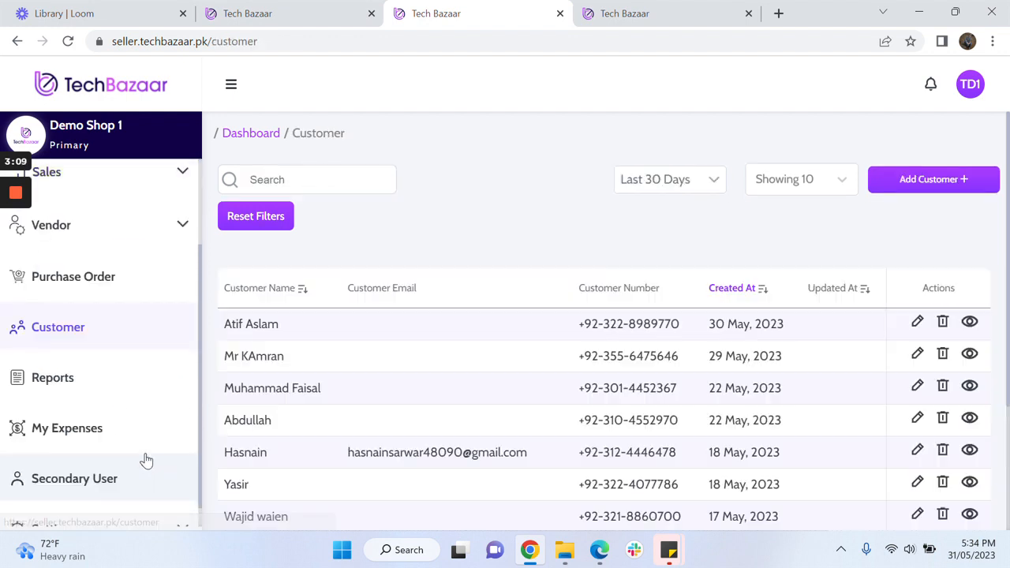
- Search customers by the customer's name, clear the search, and switch to the Dashboard
{"action": "left_click", "coordinate": [308, 179]}
{"action": "type", "text": "umar"}
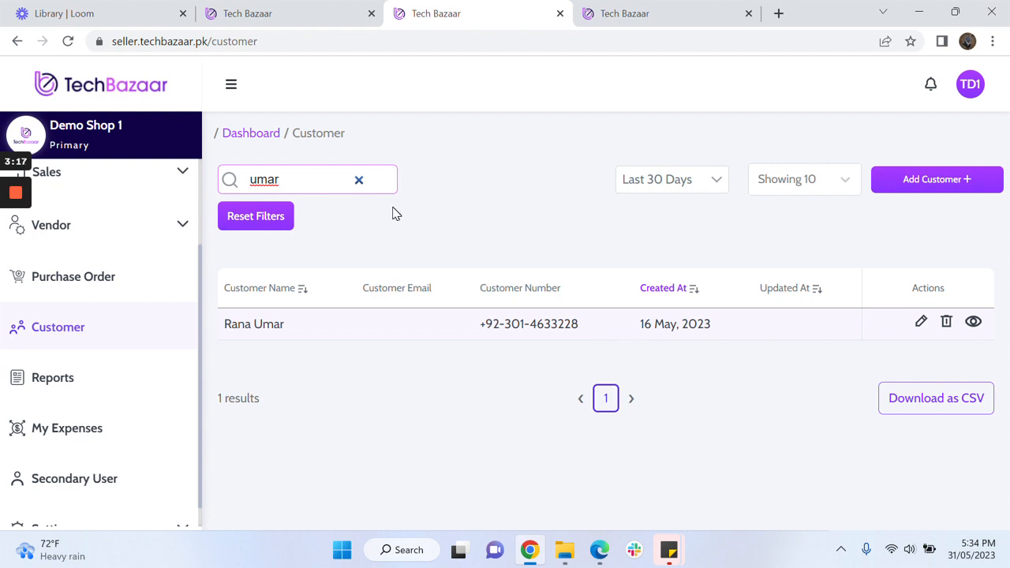
{"action": "key", "text": "BackSpace"}
{"action": "key", "text": "BackSpace"}
{"action": "key", "text": "BackSpace"}
{"action": "key", "text": "BackSpace"}
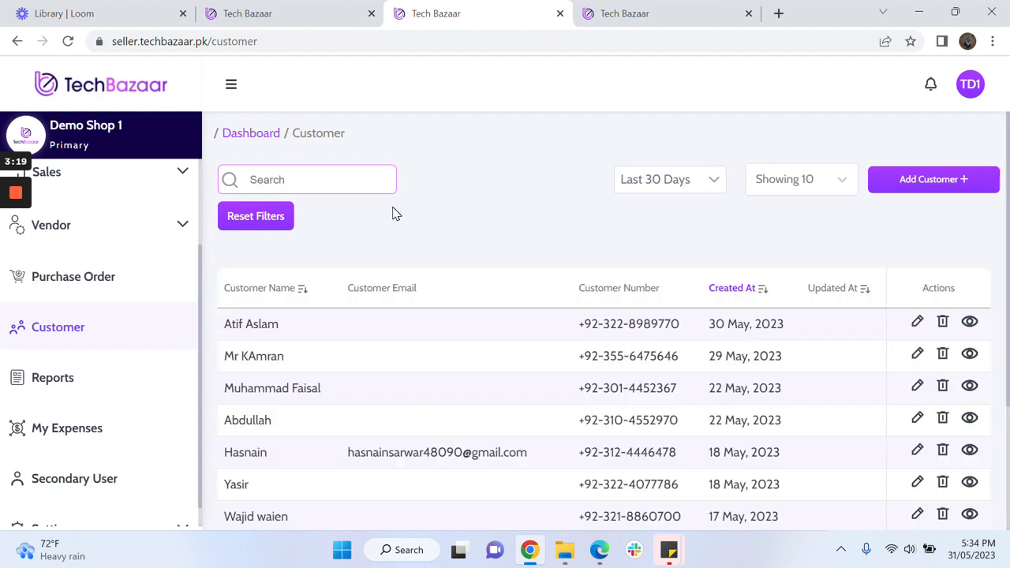
{"action": "scroll", "coordinate": [101, 331], "scroll_direction": "up", "scroll_amount": 2}
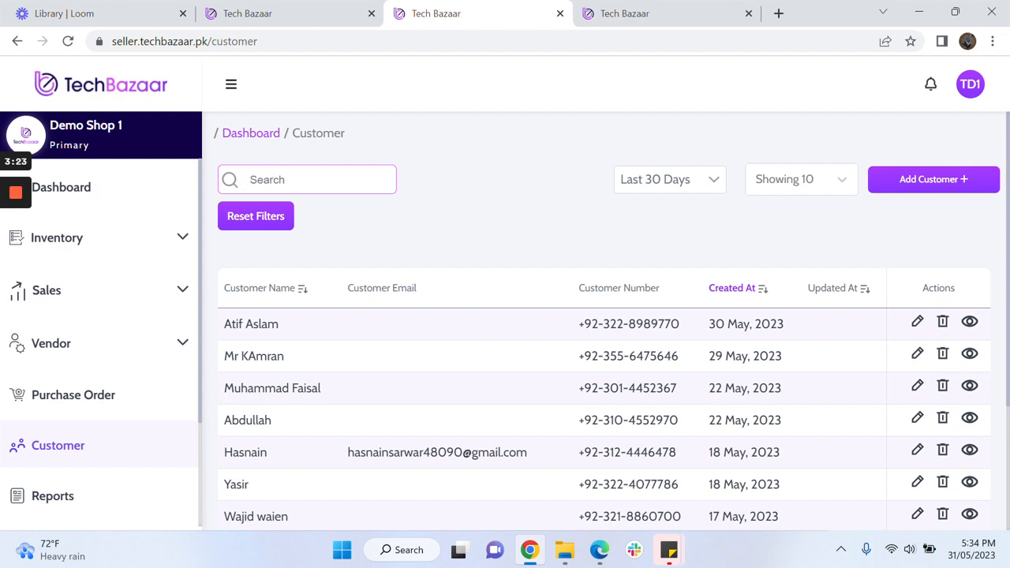
{"action": "left_click", "coordinate": [112, 205]}
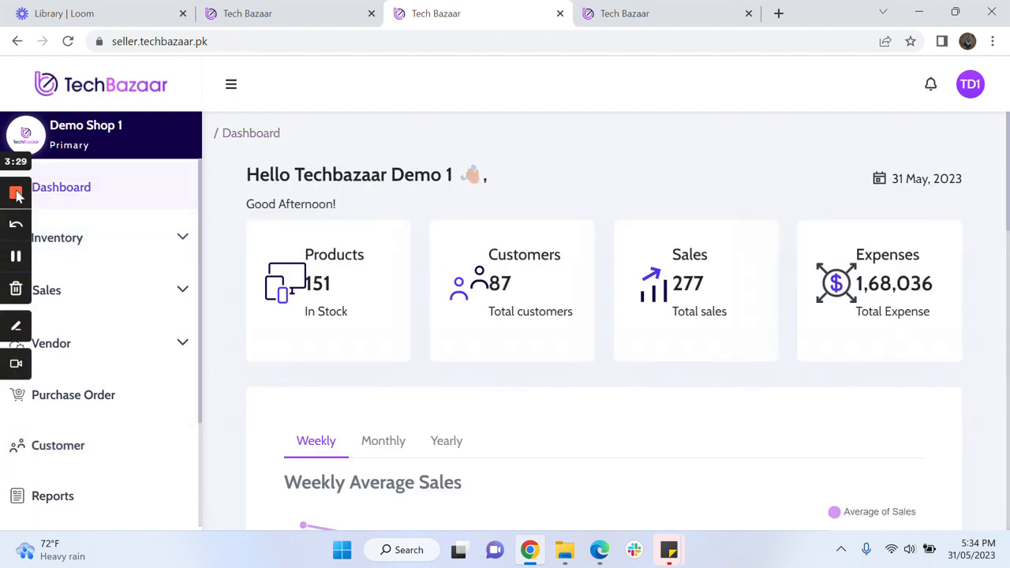